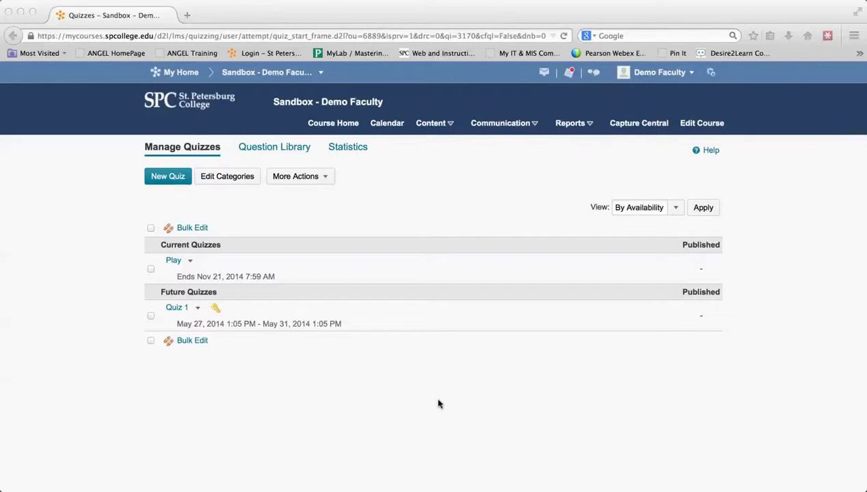
Step: Focus the browser window and open, then close, the faculty user's account options
{"action": "left_click", "coordinate": [690, 74]}
{"action": "left_click", "coordinate": [692, 73]}
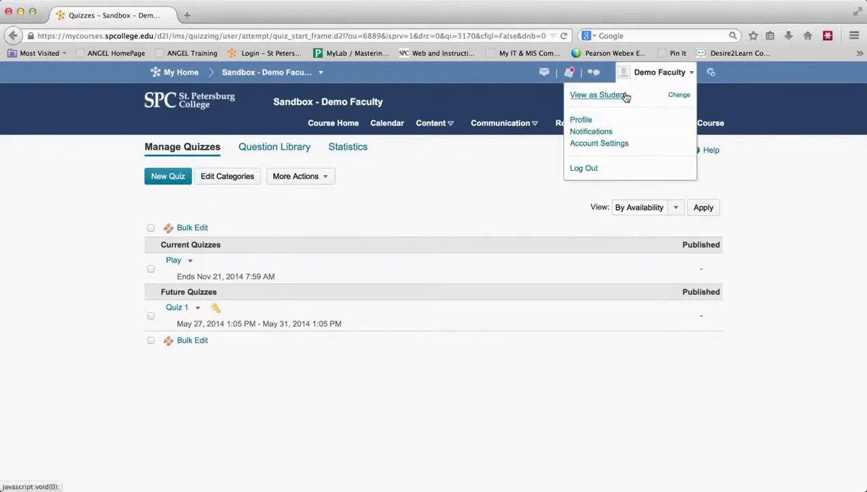
{"action": "left_click", "coordinate": [790, 176]}
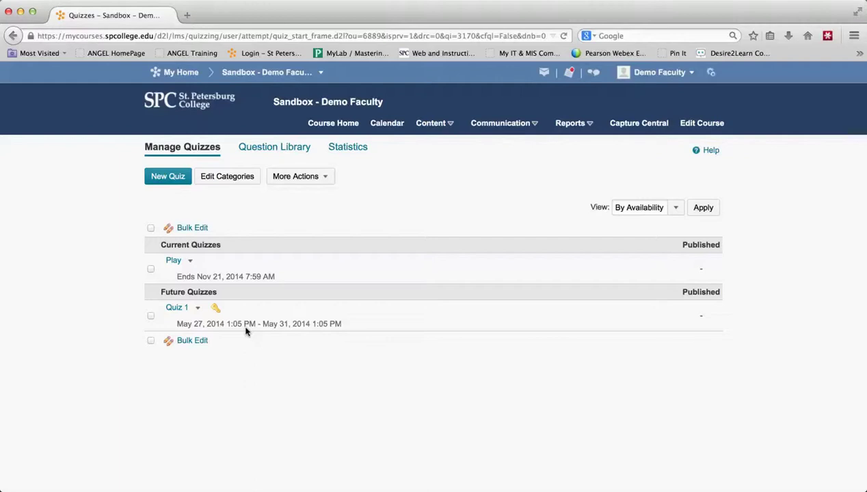
Step: Preview Quiz 1 with restrictions bypassed, review the bypass help, and start the attempt
{"action": "left_click", "coordinate": [198, 309]}
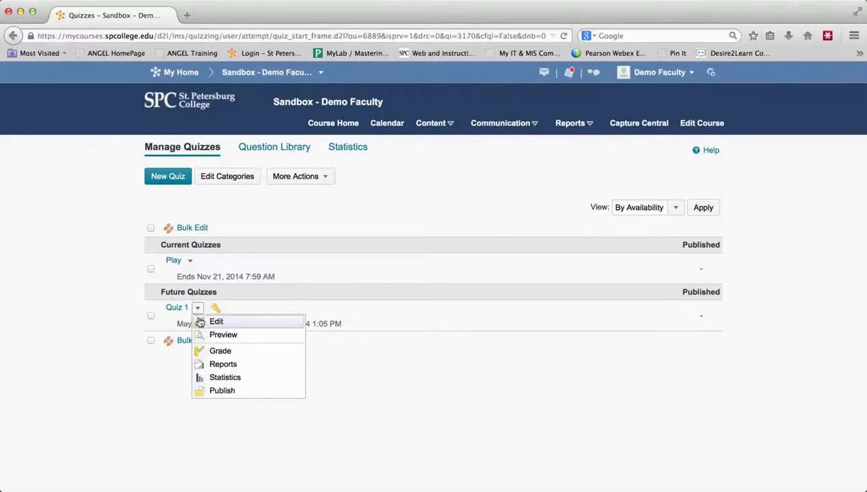
{"action": "left_click", "coordinate": [209, 336]}
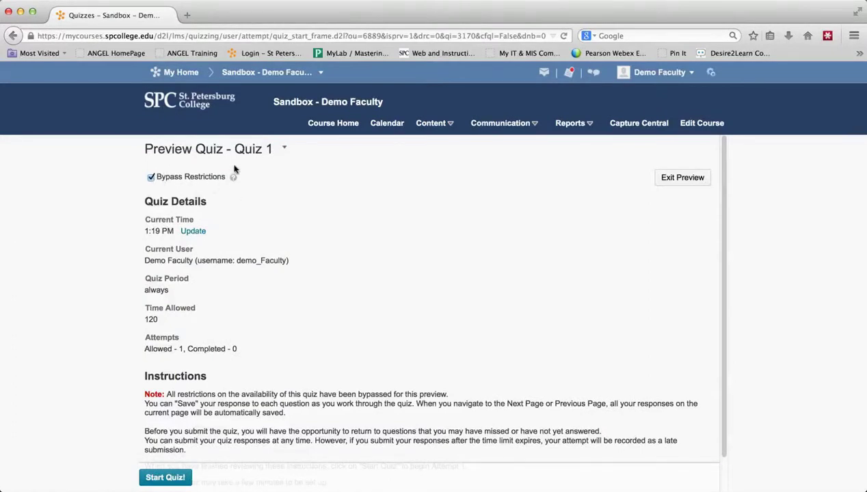
{"action": "left_click", "coordinate": [233, 178]}
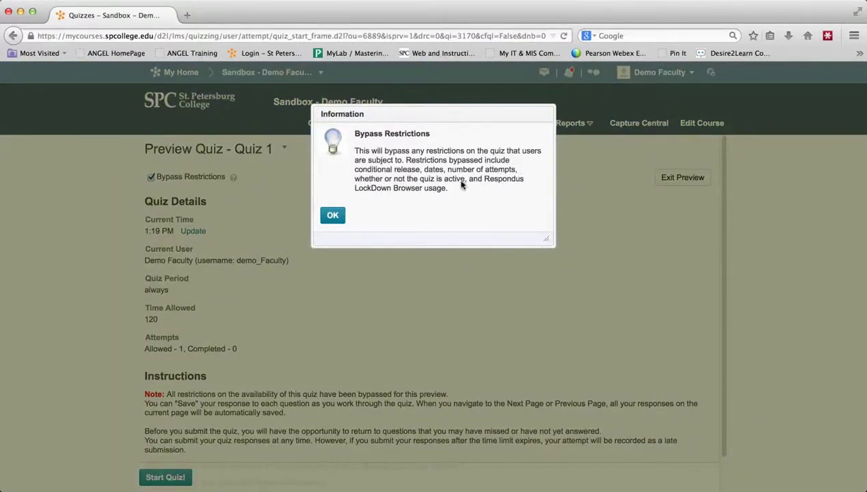
{"action": "left_click", "coordinate": [332, 220]}
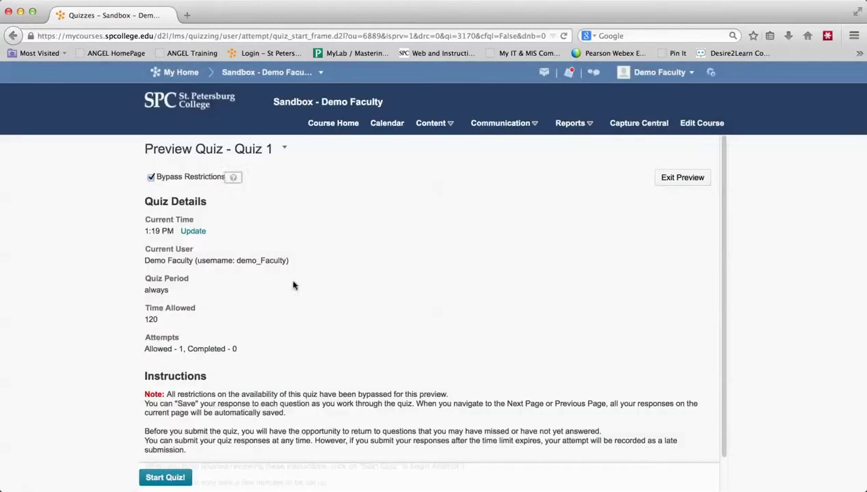
{"action": "left_click", "coordinate": [165, 478]}
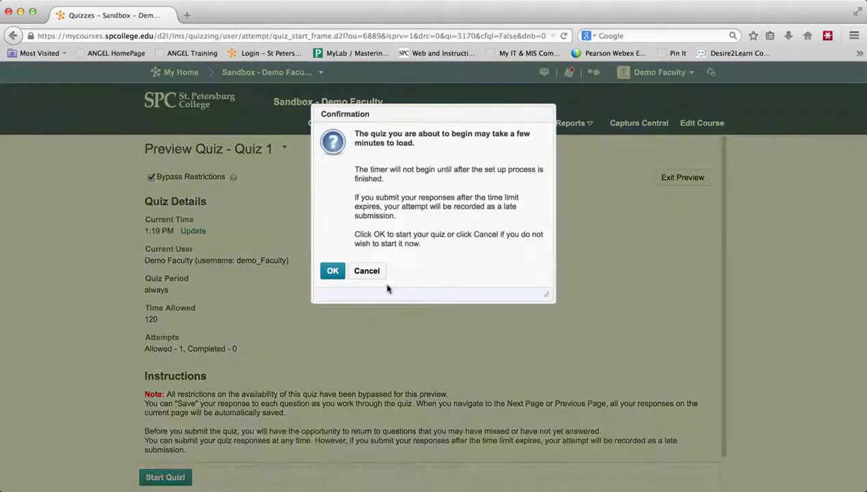
Step: Answer Question 1 with 'Do Not Know' and Question 2 with 'mainly', then proceed to submission
{"action": "left_click", "coordinate": [337, 270]}
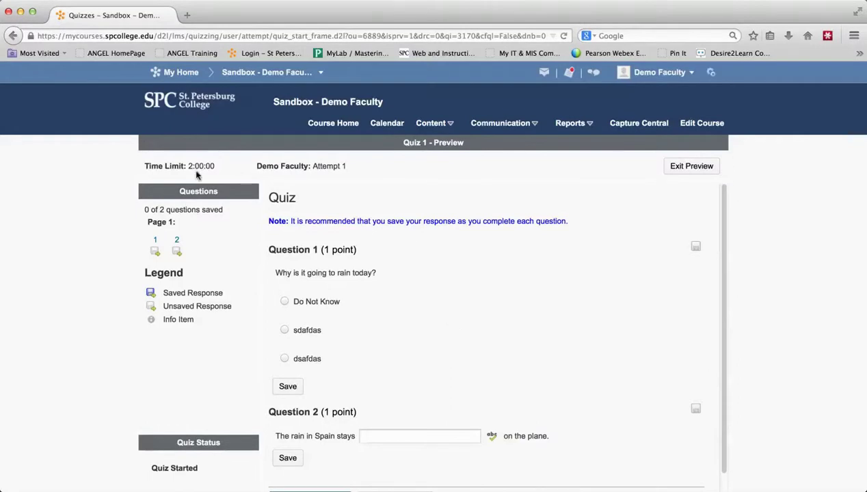
{"action": "left_click", "coordinate": [285, 301]}
{"action": "left_click", "coordinate": [368, 435]}
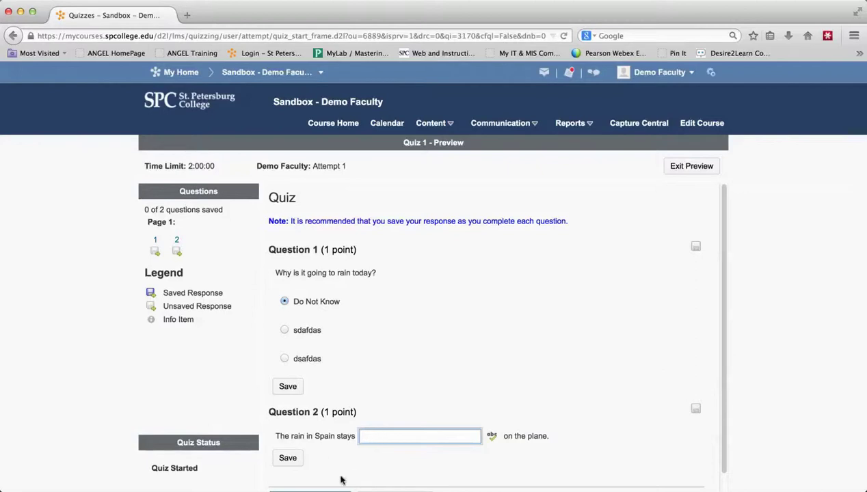
{"action": "type", "text": "M"}
{"action": "key", "text": "BackSpace"}
{"action": "type", "text": "mainly"}
{"action": "scroll", "coordinate": [470, 322], "scroll_direction": "down", "scroll_amount": 1}
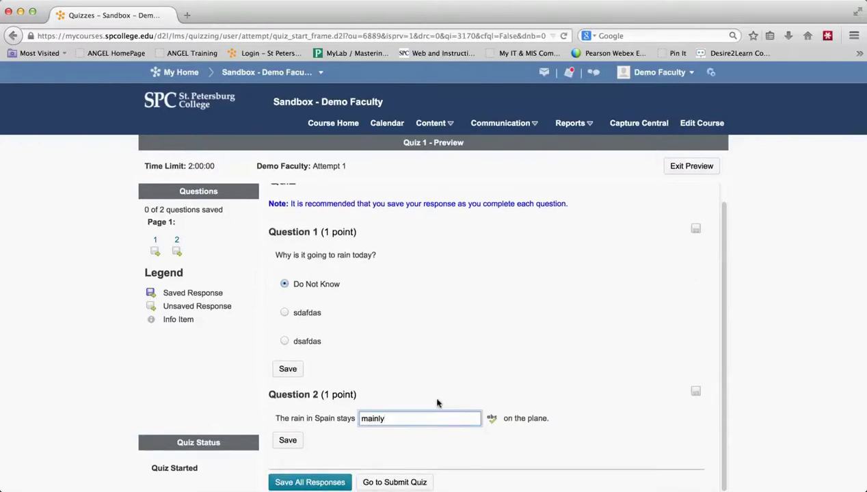
{"action": "left_click", "coordinate": [394, 483]}
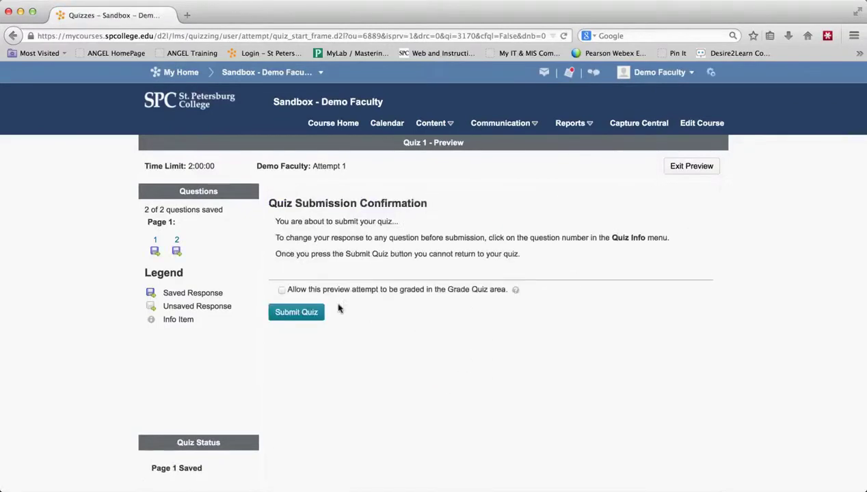
Step: Allow the preview attempt to be graded in Grade Quiz and confirm submitting Quiz 1
{"action": "left_click", "coordinate": [282, 291]}
{"action": "left_click", "coordinate": [301, 316]}
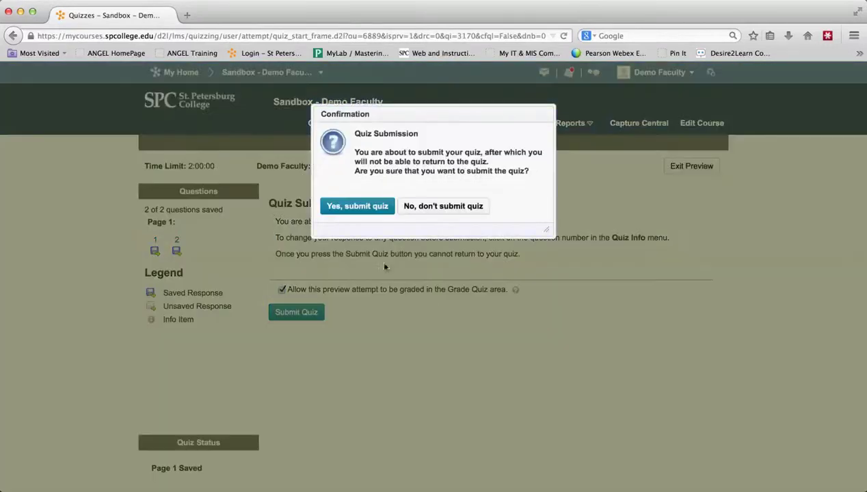
{"action": "left_click", "coordinate": [356, 206]}
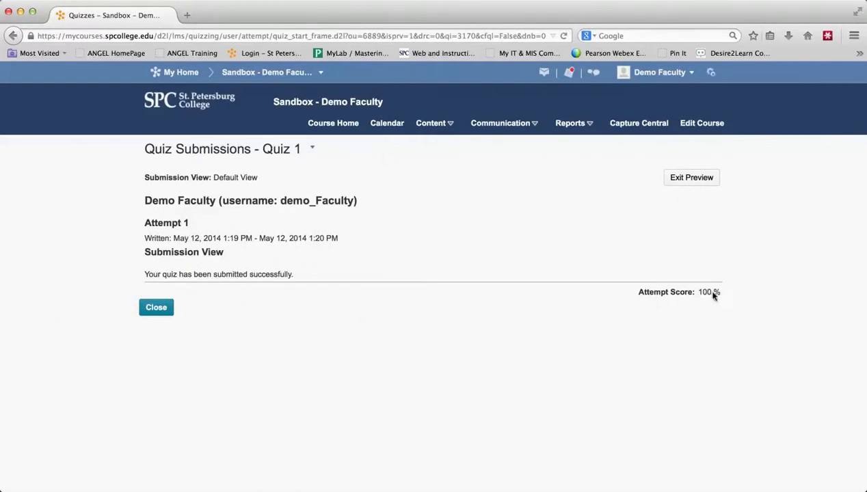
Step: Leave the quiz preview and open the grading page for Quiz 1
{"action": "left_click", "coordinate": [708, 181]}
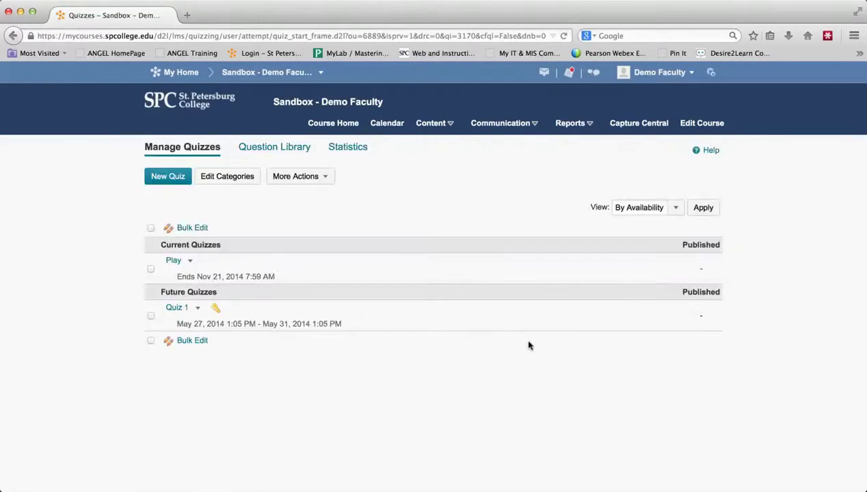
{"action": "left_click", "coordinate": [199, 309]}
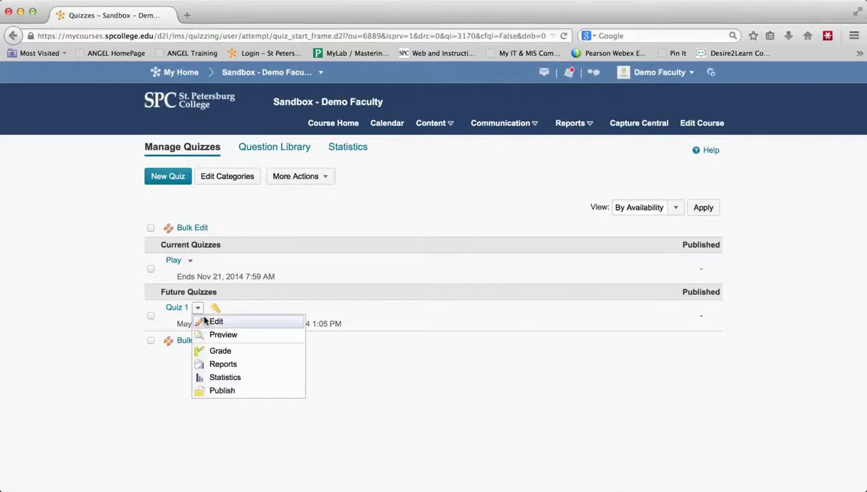
{"action": "left_click", "coordinate": [219, 354]}
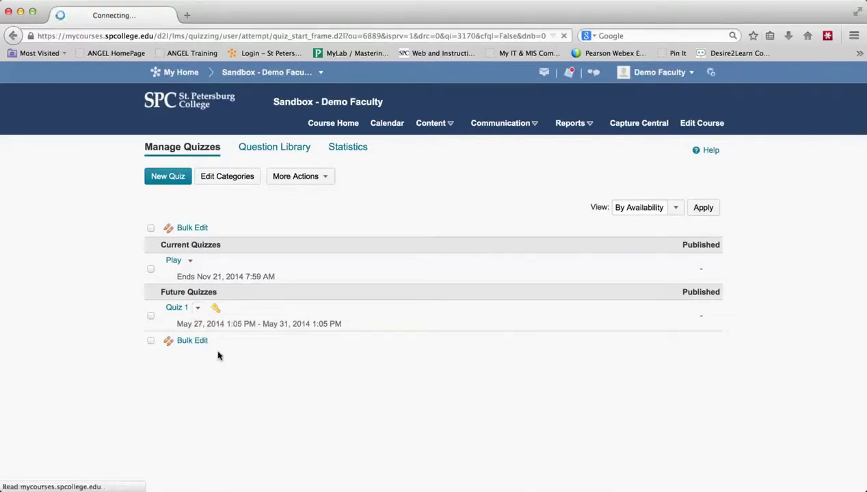
Step: Restrict the list to users who have previewed attempts and open 'attempt 1'
{"action": "left_click", "coordinate": [320, 336]}
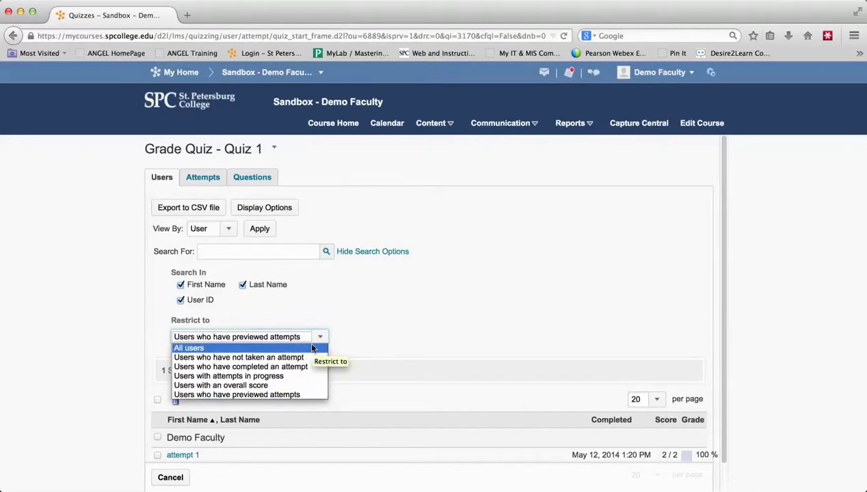
{"action": "left_click", "coordinate": [309, 396]}
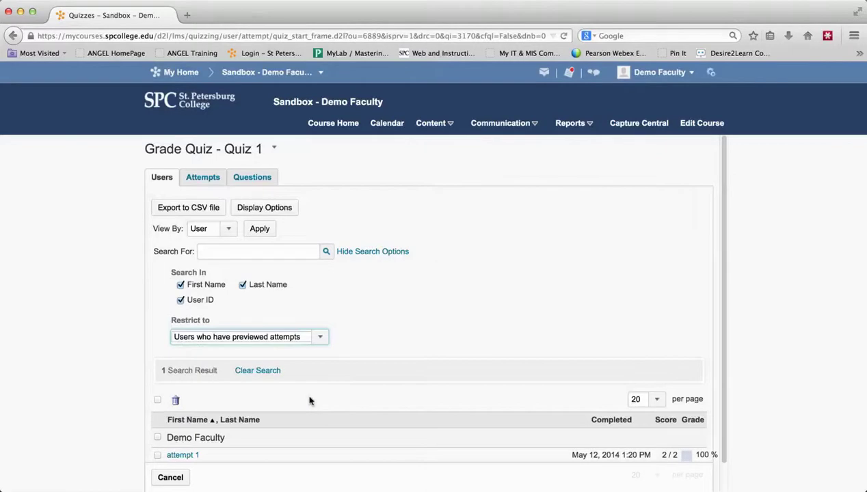
{"action": "left_click", "coordinate": [326, 252]}
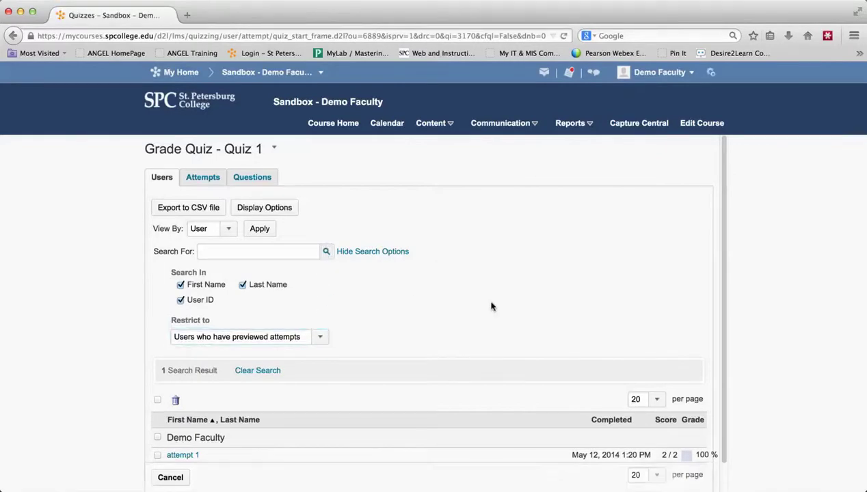
{"action": "scroll", "coordinate": [513, 348], "scroll_direction": "down", "scroll_amount": 1}
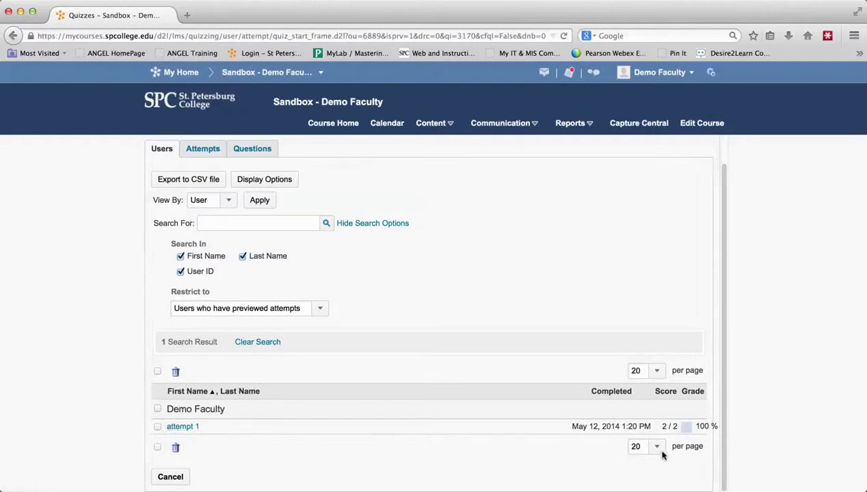
{"action": "left_click", "coordinate": [182, 426]}
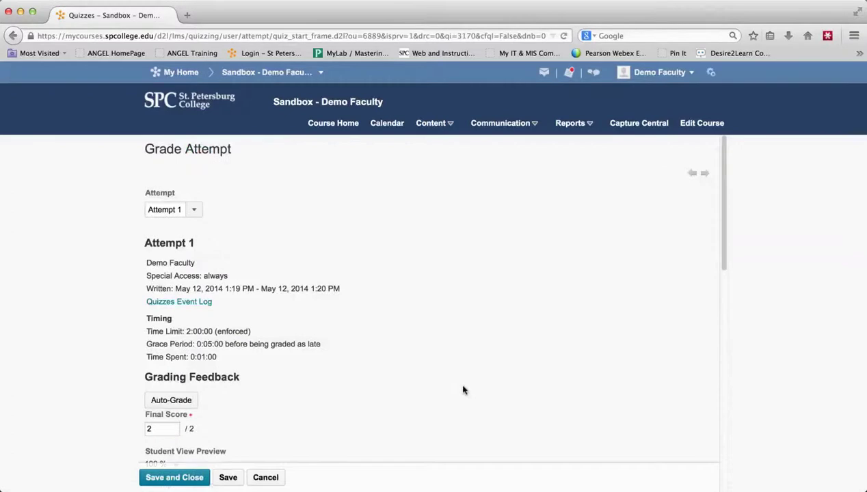
{"action": "scroll", "coordinate": [463, 391], "scroll_direction": "down", "scroll_amount": 10}
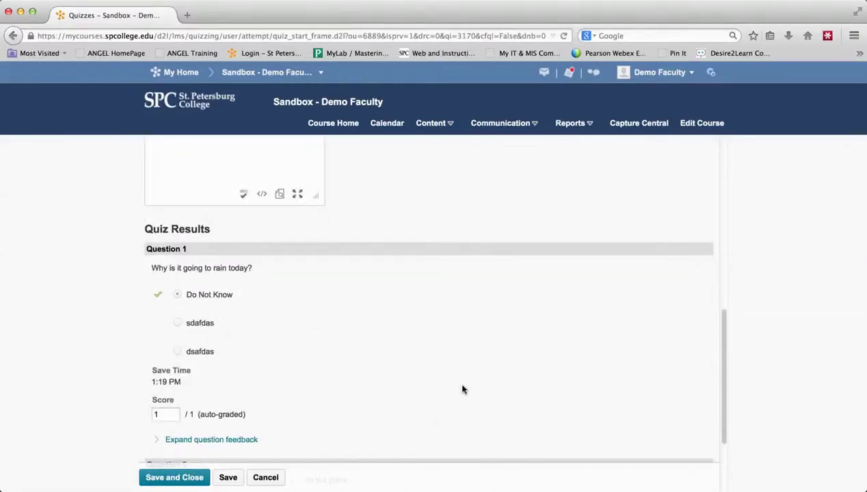
{"action": "scroll", "coordinate": [463, 391], "scroll_direction": "up", "scroll_amount": 10}
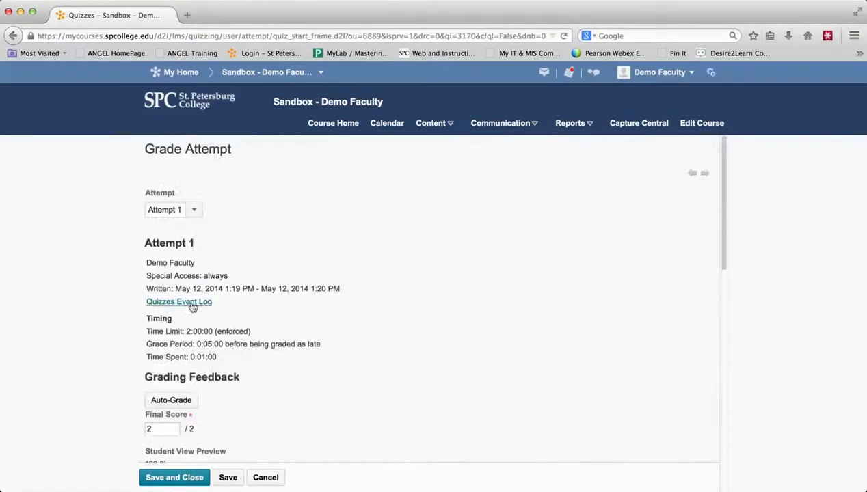
{"action": "left_click", "coordinate": [181, 302]}
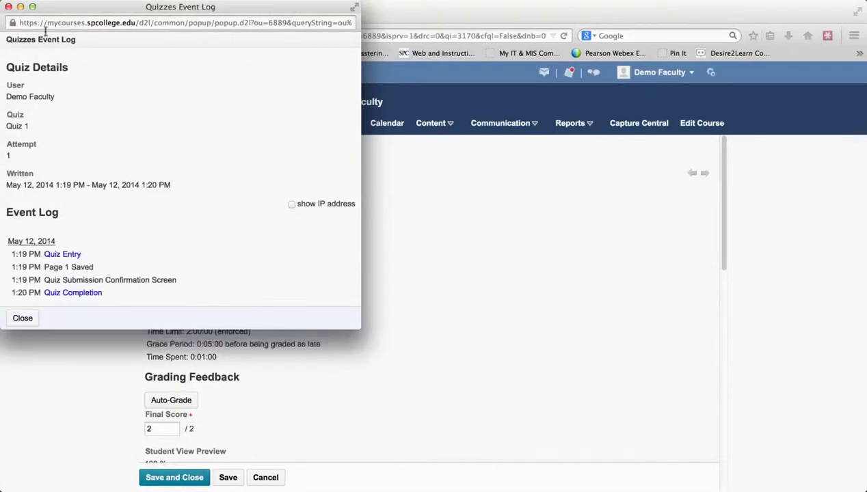
{"action": "left_click", "coordinate": [9, 7]}
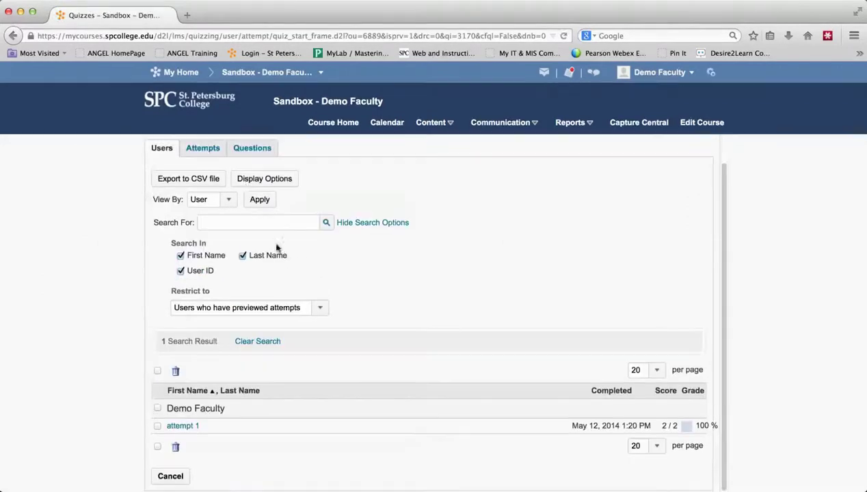
Step: Filter Quiz 1's attempts to Preview Attempts, then view its Questions grading list
{"action": "left_click", "coordinate": [211, 158]}
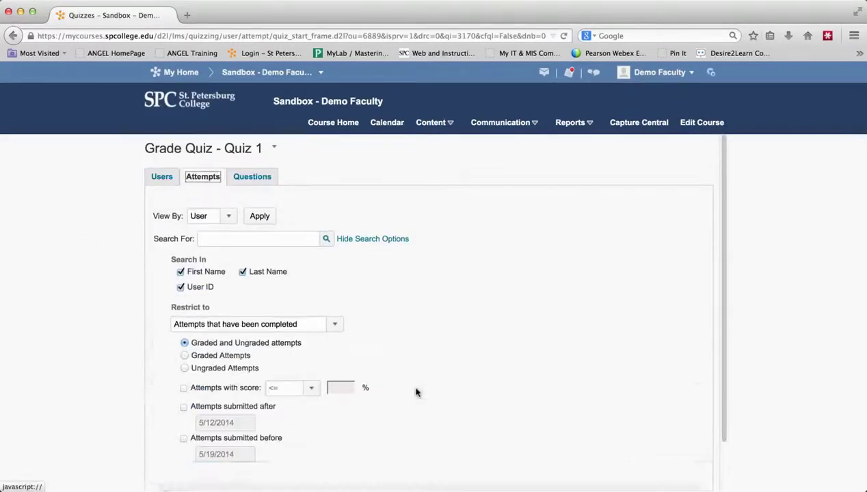
{"action": "left_click", "coordinate": [335, 326]}
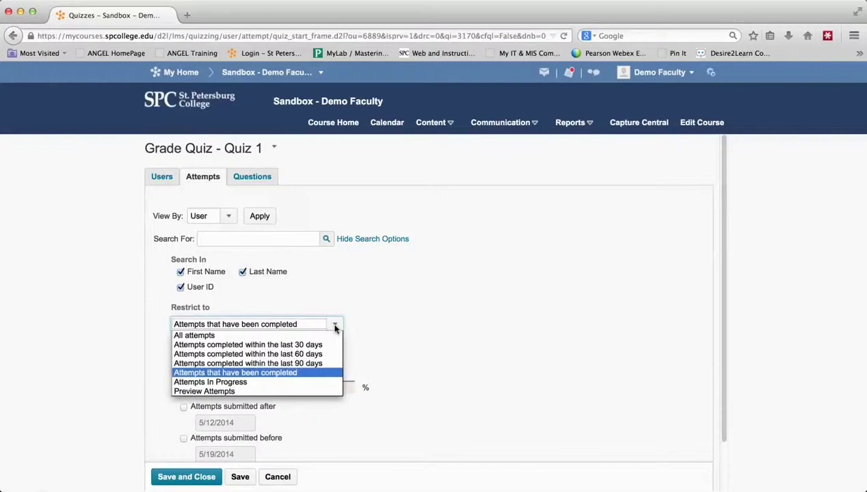
{"action": "left_click", "coordinate": [306, 395]}
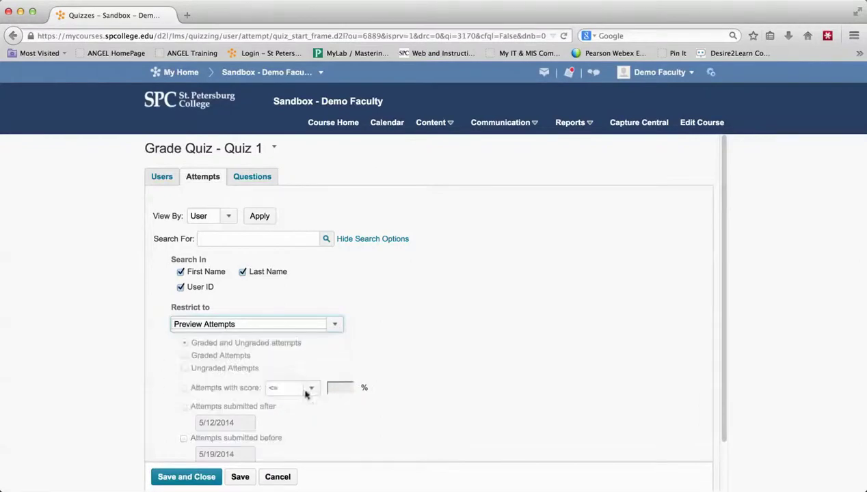
{"action": "left_click", "coordinate": [326, 241]}
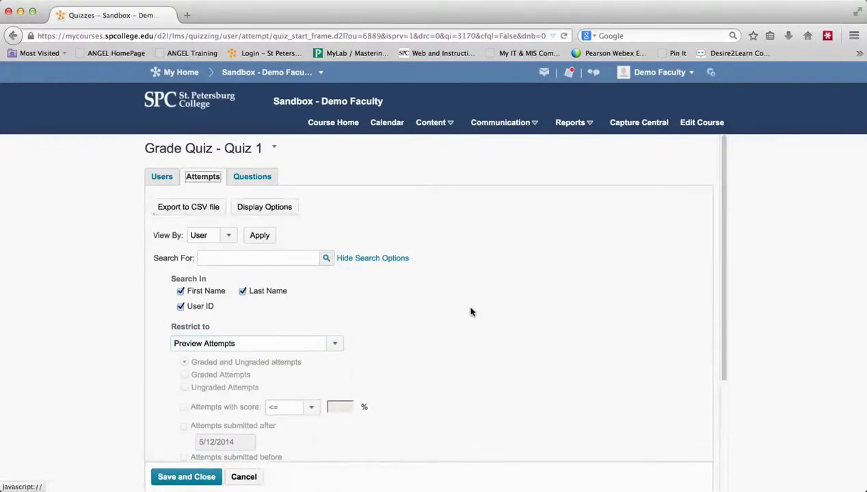
{"action": "scroll", "coordinate": [469, 308], "scroll_direction": "down", "scroll_amount": 3}
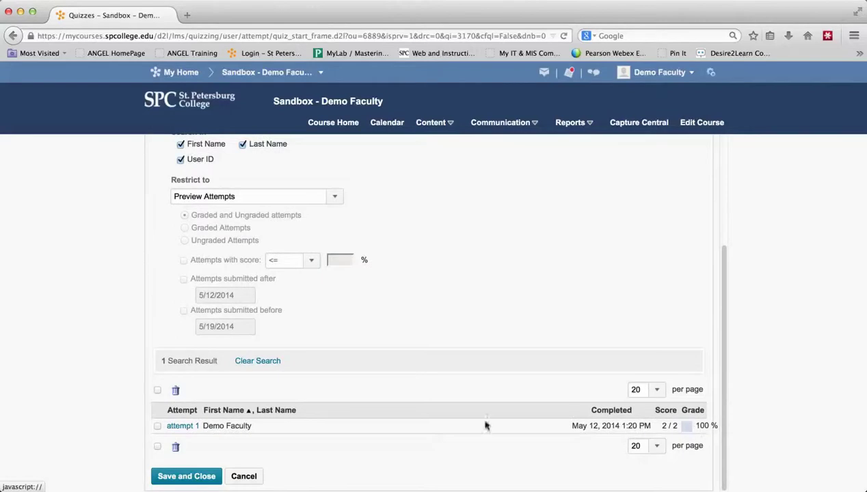
{"action": "scroll", "coordinate": [277, 363], "scroll_direction": "up", "scroll_amount": 3}
{"action": "left_click", "coordinate": [253, 179]}
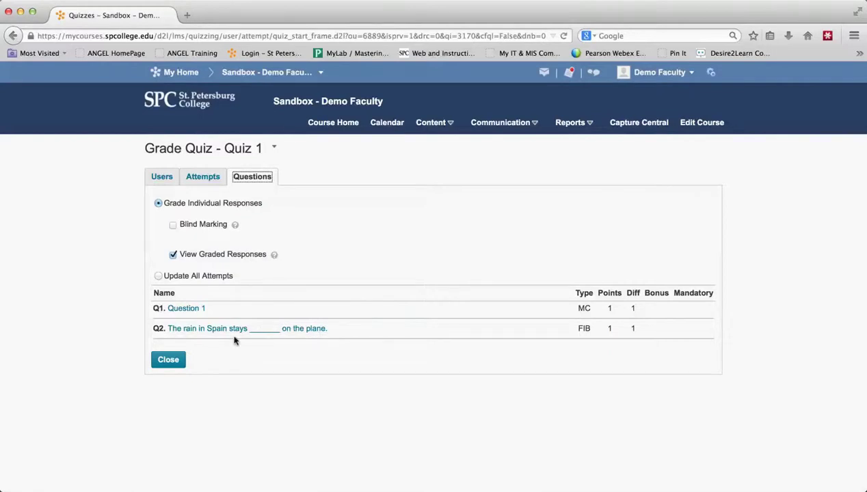
Step: Go from the Attempts grading view back to the Users view for Quiz 1
{"action": "left_click", "coordinate": [196, 176]}
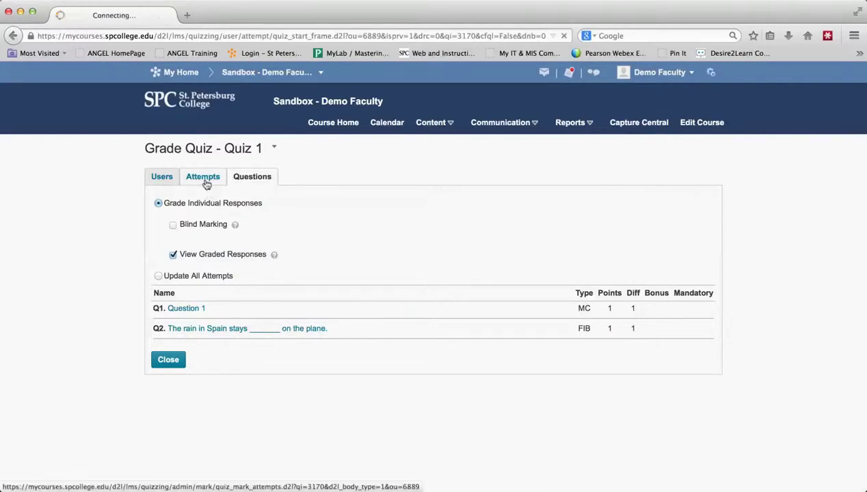
{"action": "left_click", "coordinate": [163, 175]}
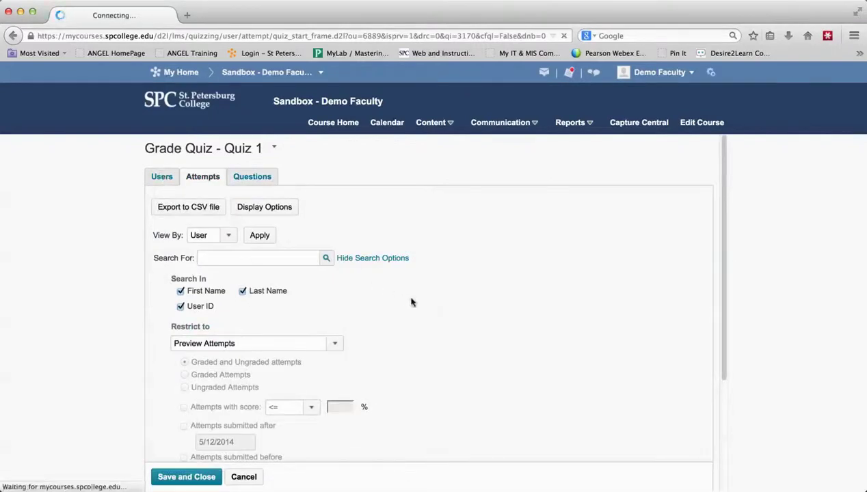